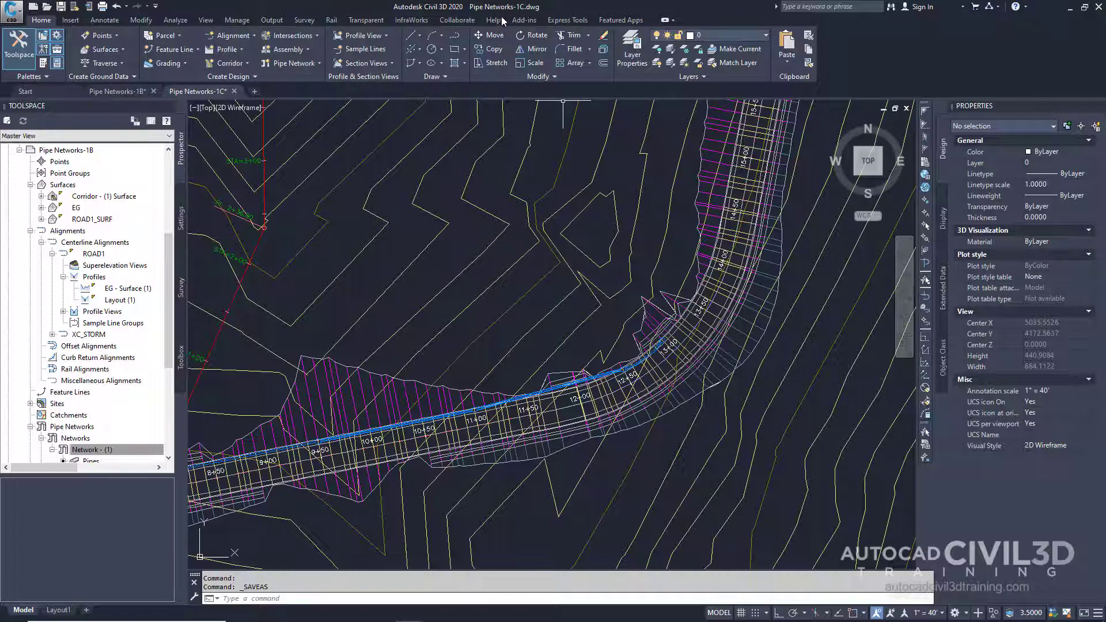
- Open Network - (1) for editing from its pipe near station 12+00, cancelling the initial pipe placement prompt
{"action": "scroll", "coordinate": [575, 384], "scroll_direction": "up", "scroll_amount": 8}
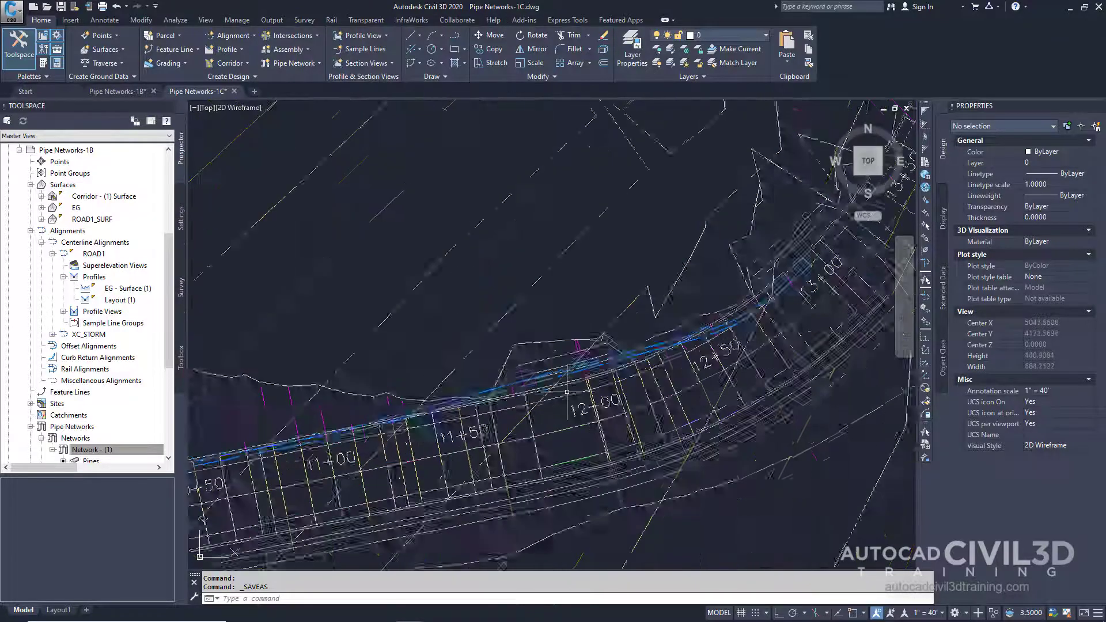
{"action": "left_click", "coordinate": [535, 360]}
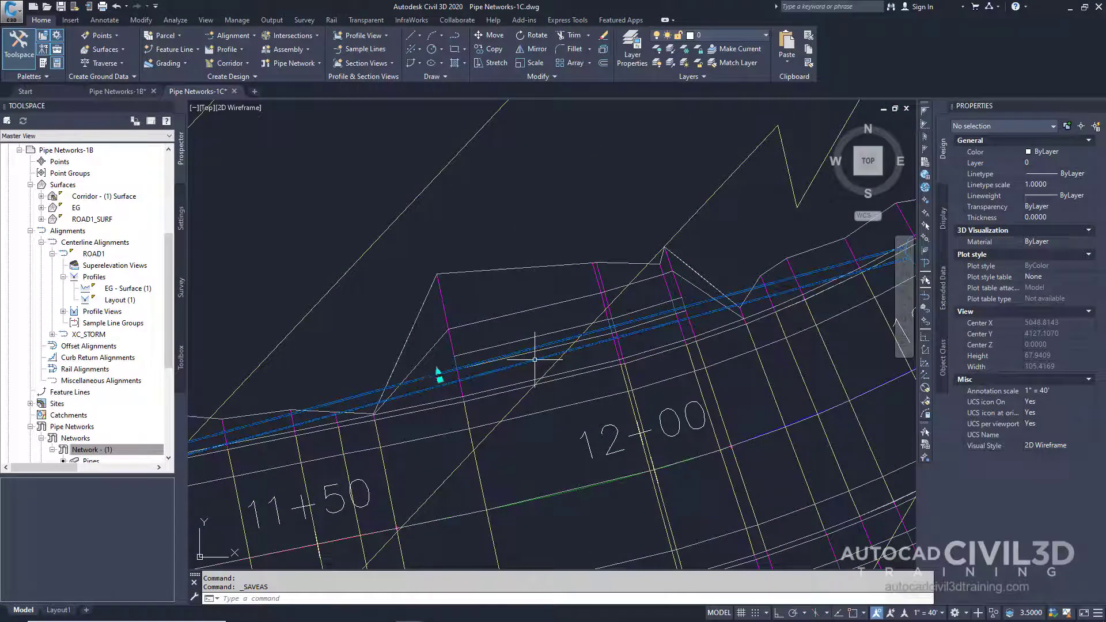
{"action": "scroll", "coordinate": [530, 361], "scroll_direction": "down", "scroll_amount": 4}
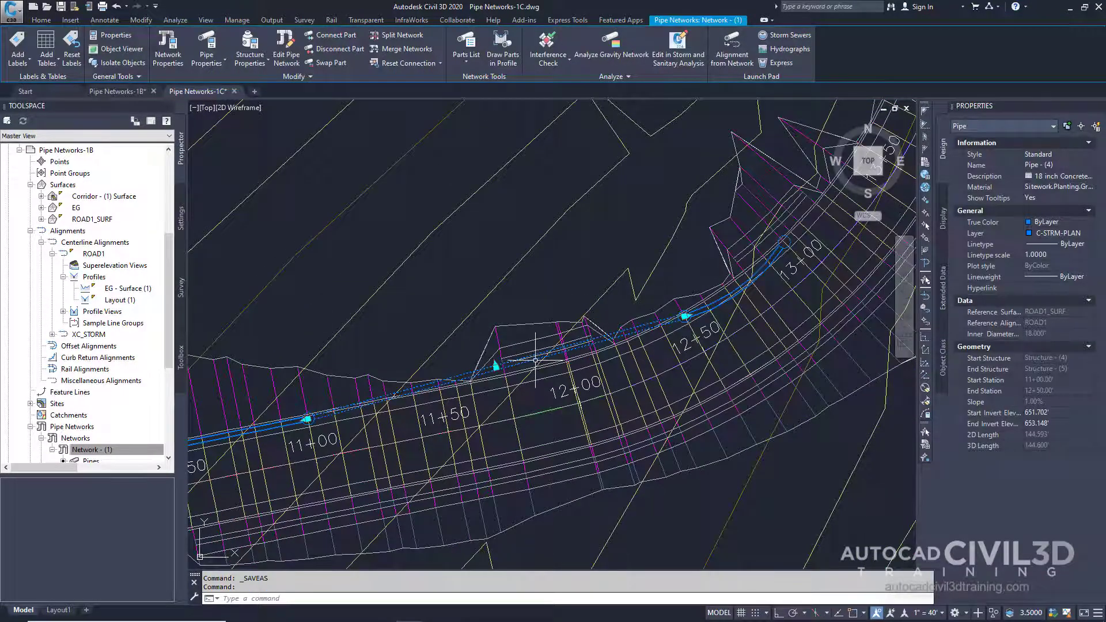
{"action": "right_click", "coordinate": [537, 362]}
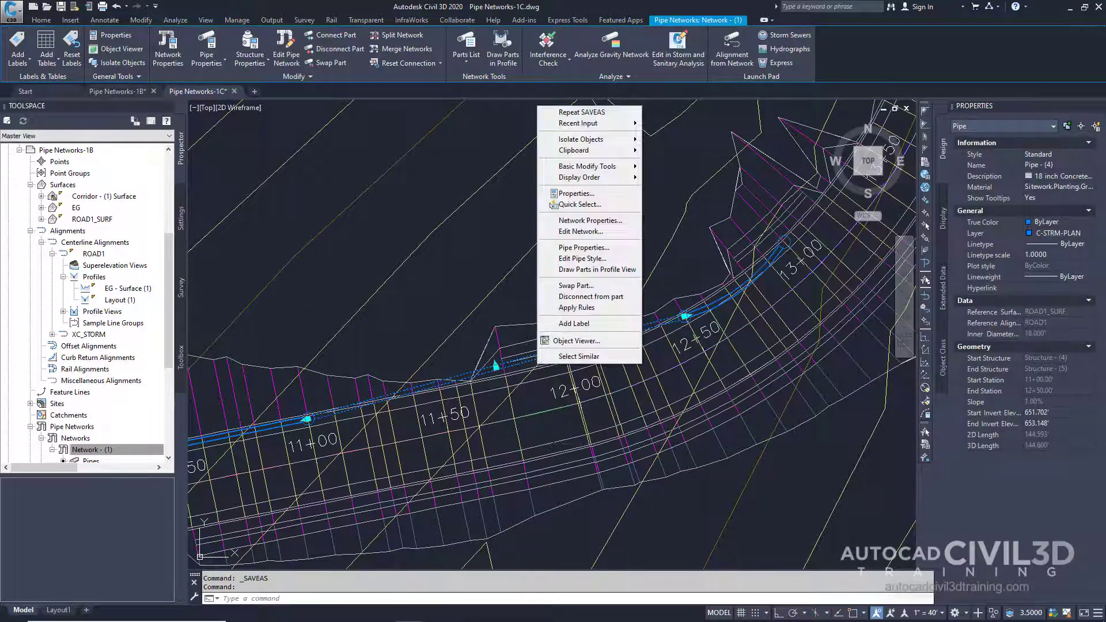
{"action": "left_click", "coordinate": [614, 233]}
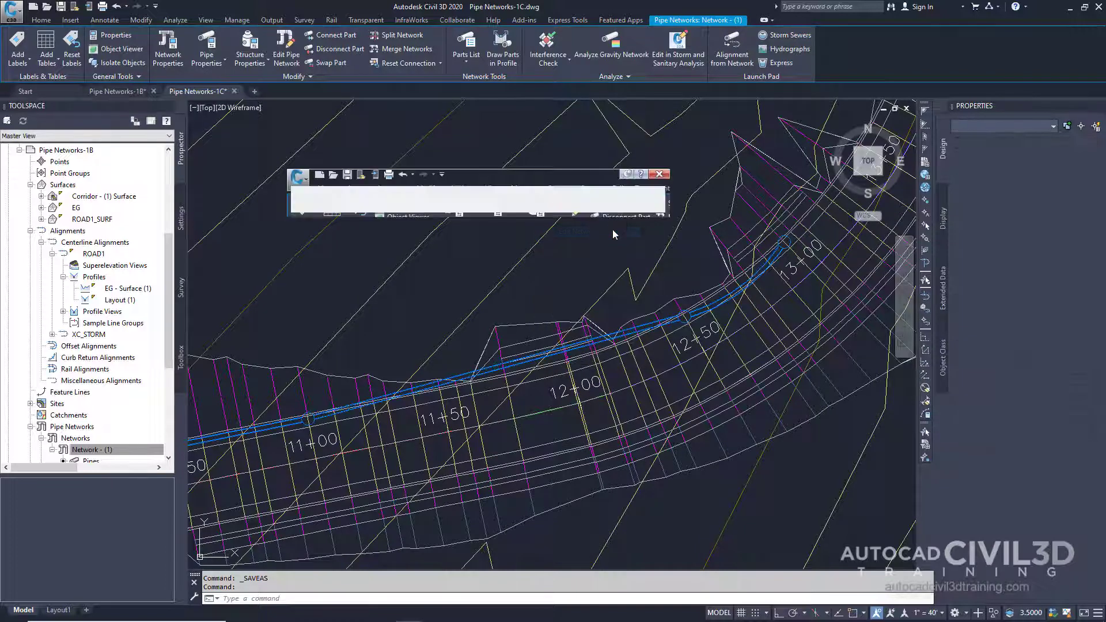
{"action": "key", "text": "Escape"}
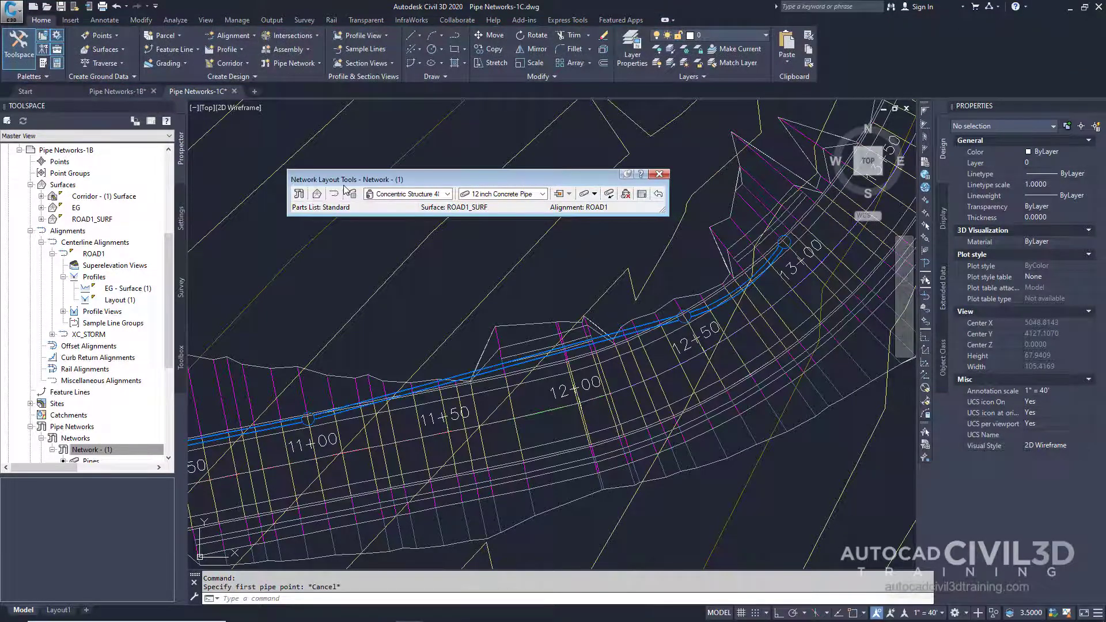
- Choose the Eccentric Structure 48 dia 18 frame 24 cone 5 wall 6 floor and start a Structures Only layout
{"action": "left_click", "coordinate": [447, 194]}
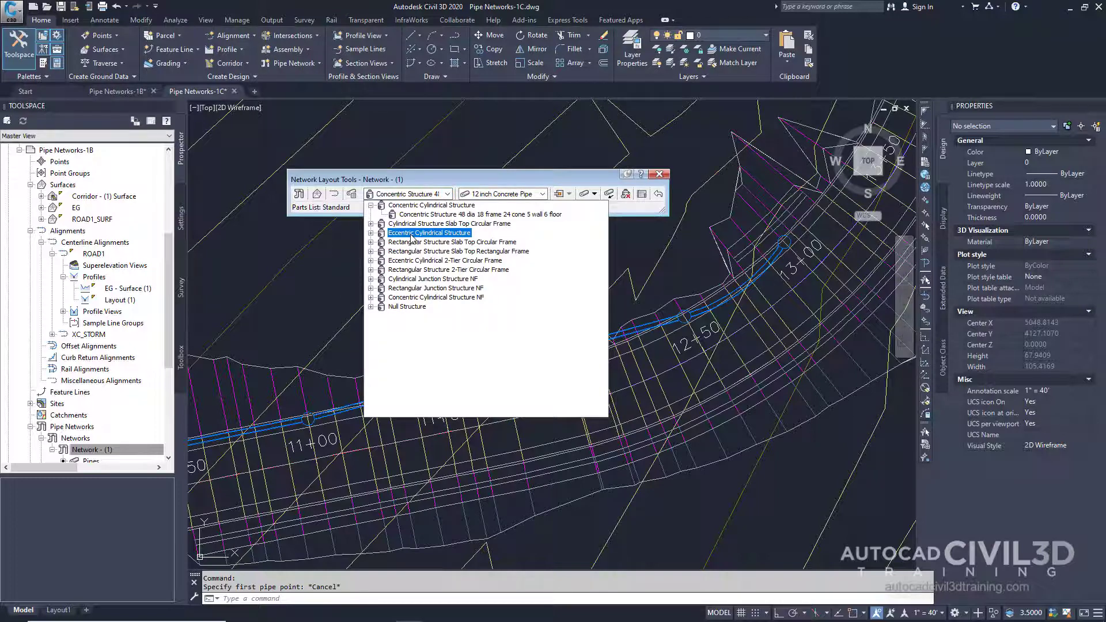
{"action": "left_click", "coordinate": [371, 233]}
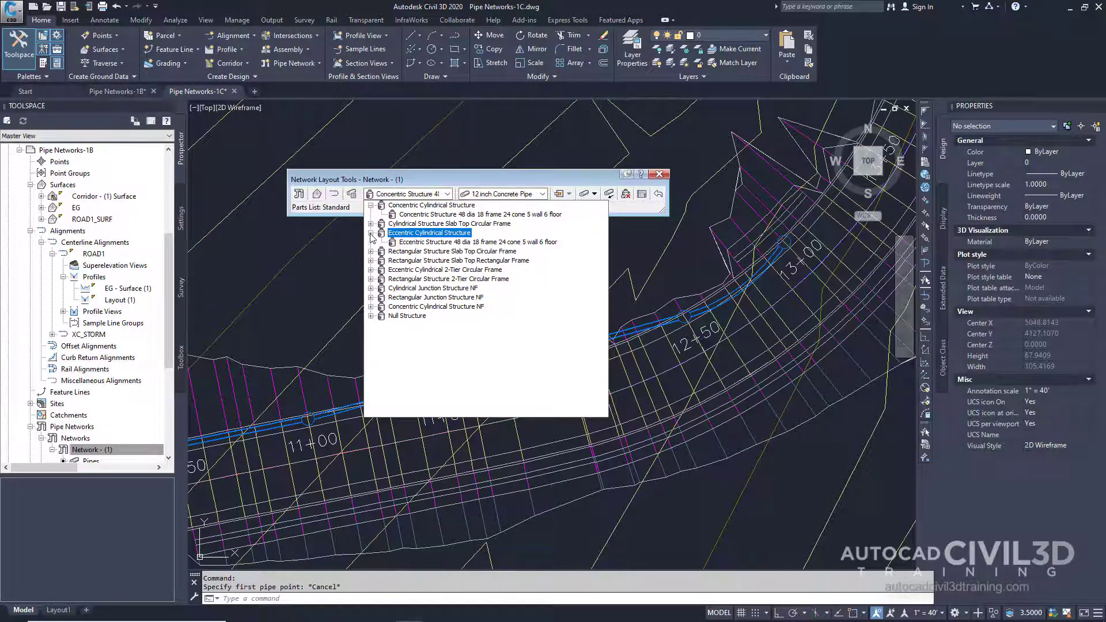
{"action": "left_click", "coordinate": [424, 242]}
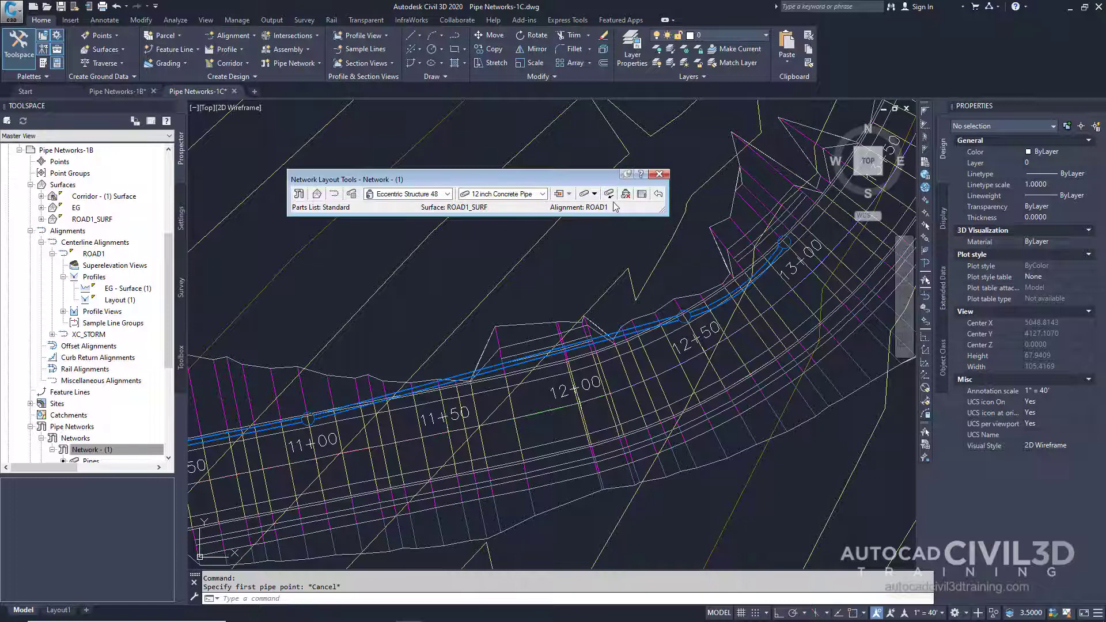
{"action": "left_click", "coordinate": [594, 194]}
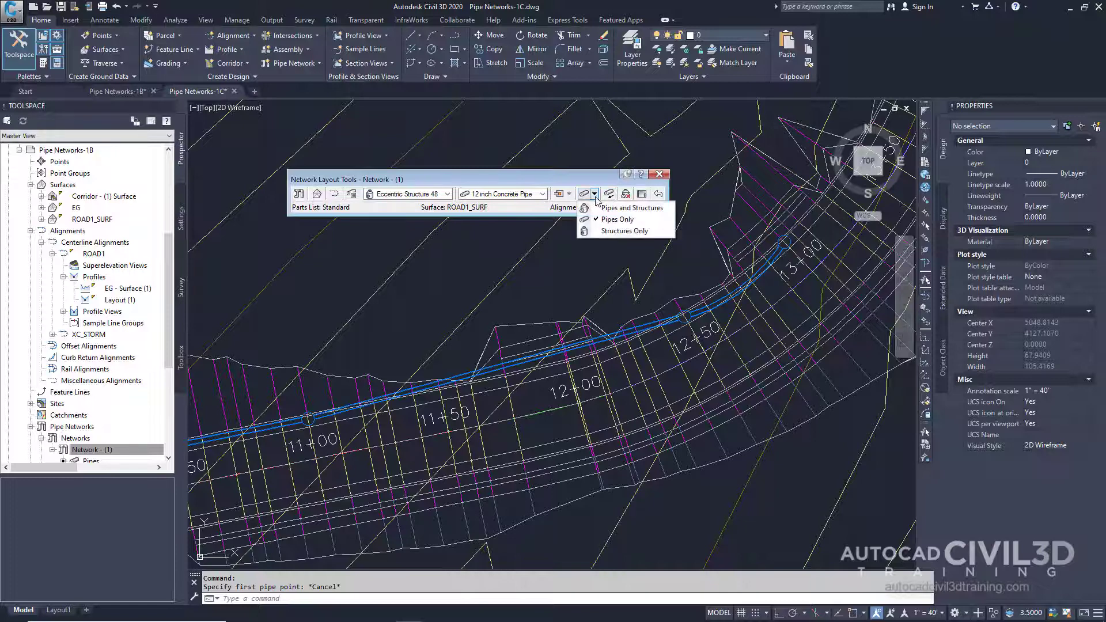
{"action": "left_click", "coordinate": [610, 231]}
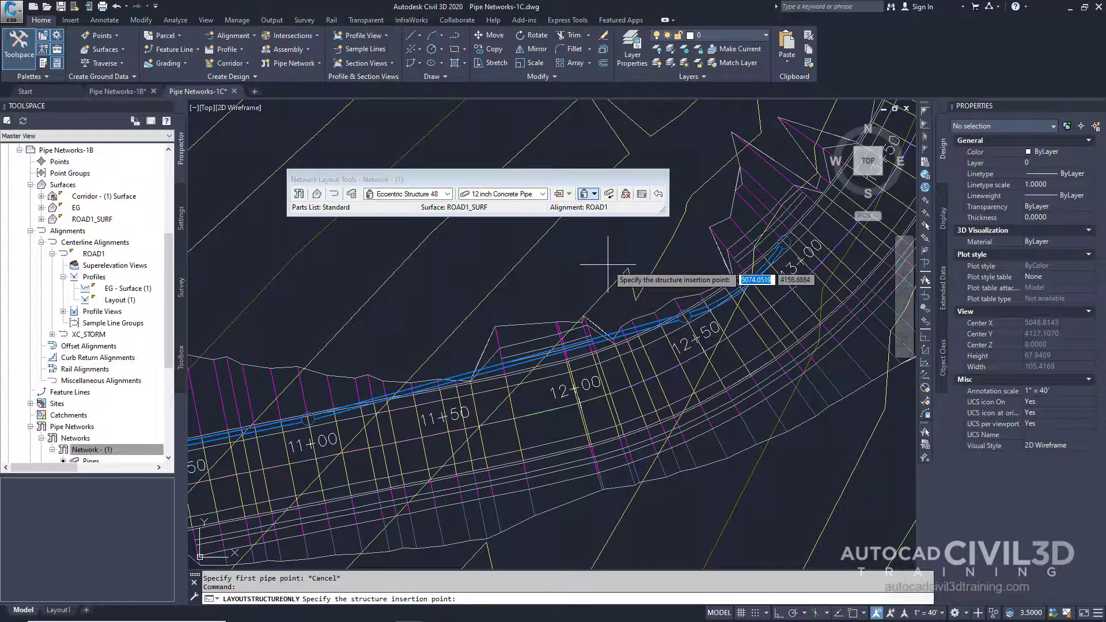
- Insert structures by station offset along ROAD1 at a 15 ft offset, the first at station 9+60 and the last at 13+10
{"action": "type", "text": "'"}
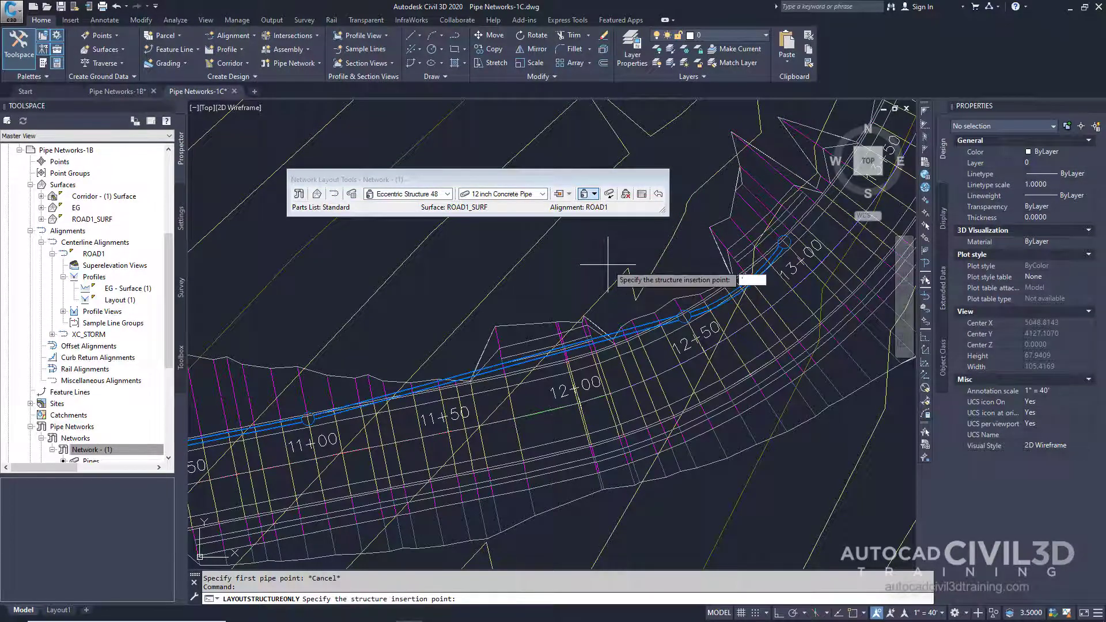
{"action": "type", "text": "so"}
{"action": "key", "text": "Return"}
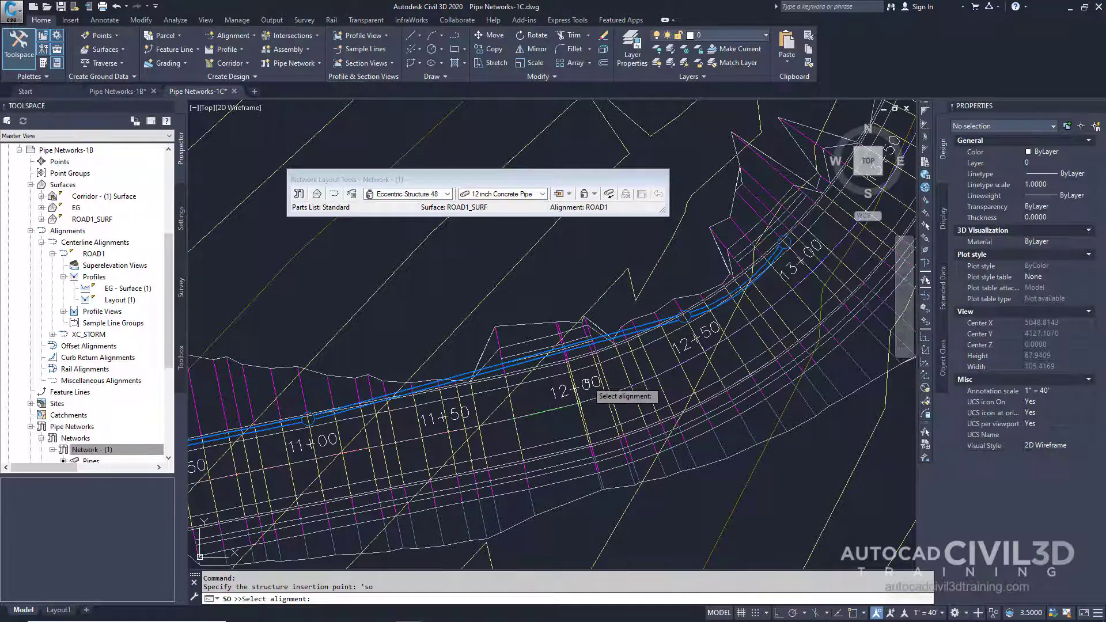
{"action": "left_click", "coordinate": [587, 381]}
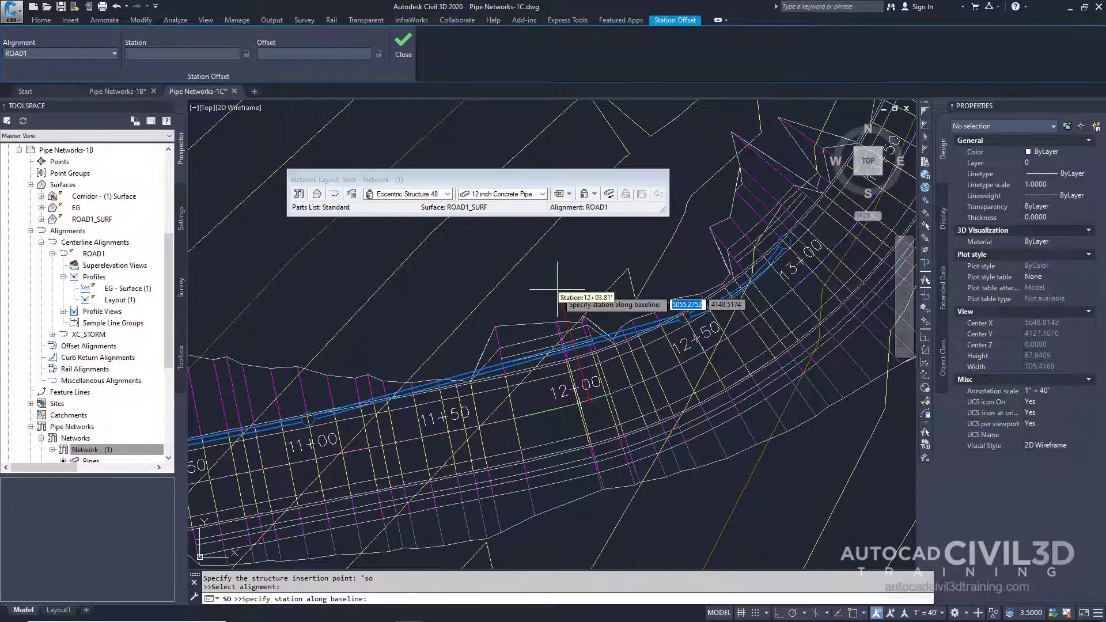
{"action": "type", "text": "960"}
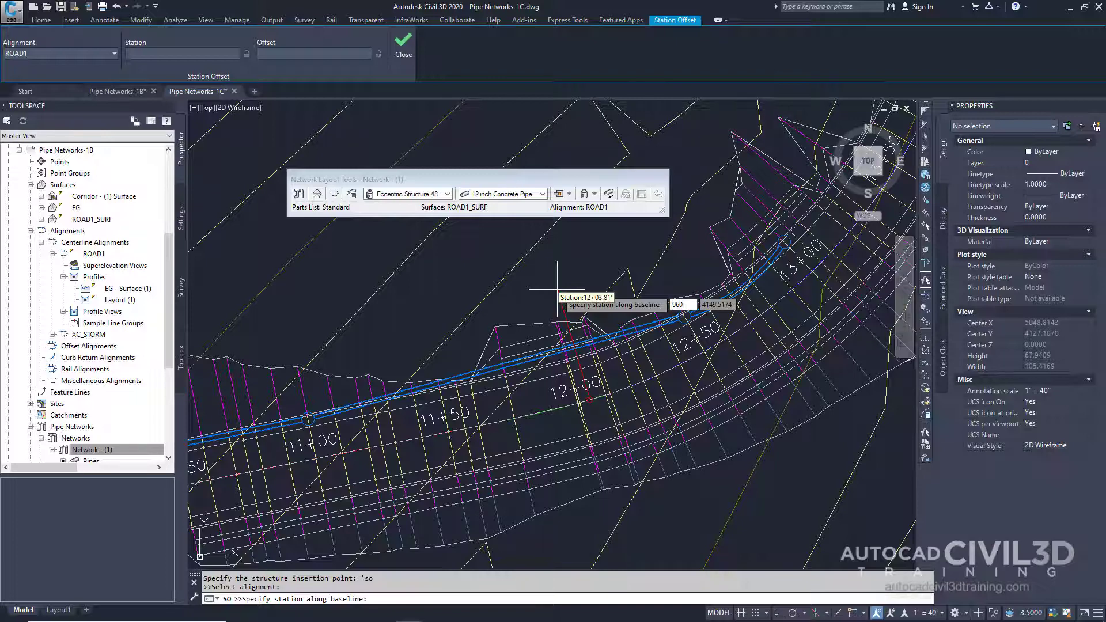
{"action": "key", "text": "Return"}
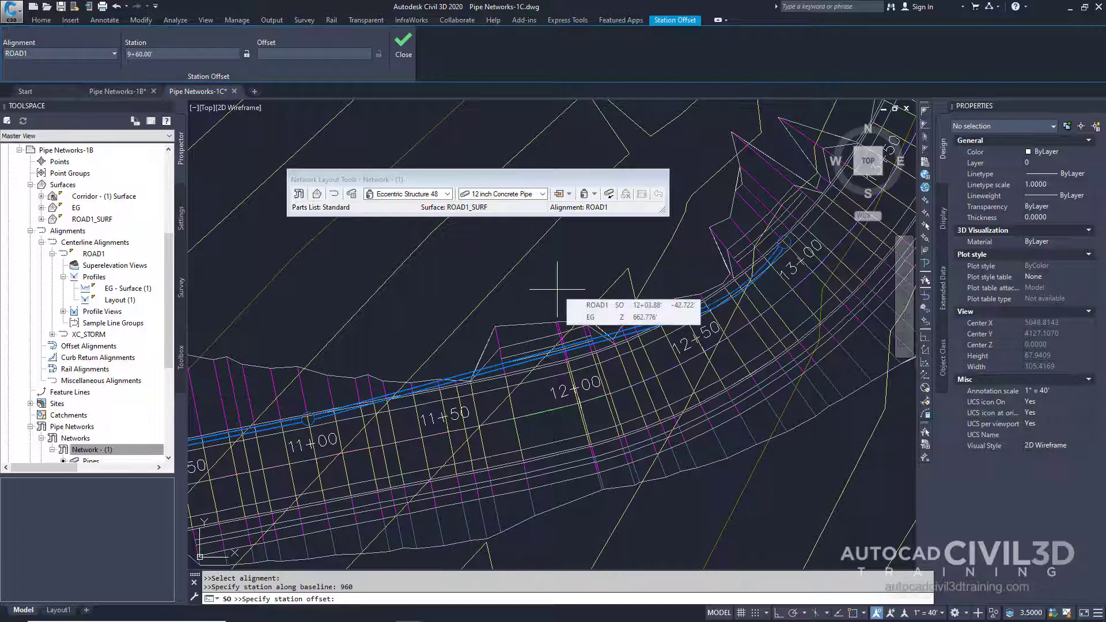
{"action": "type", "text": "15"}
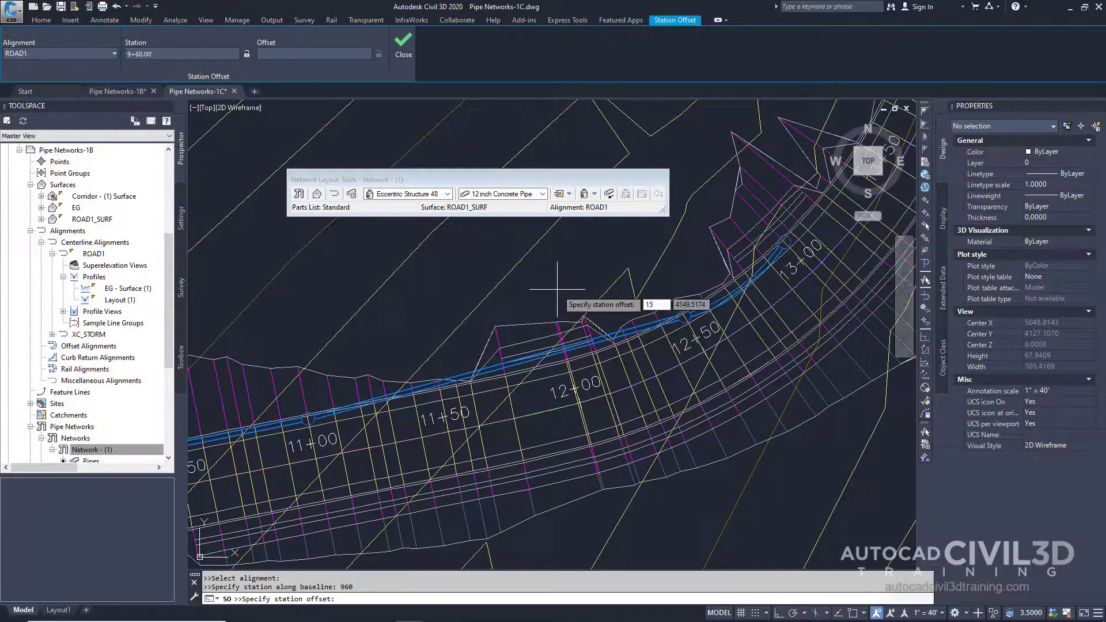
{"action": "key", "text": "Return"}
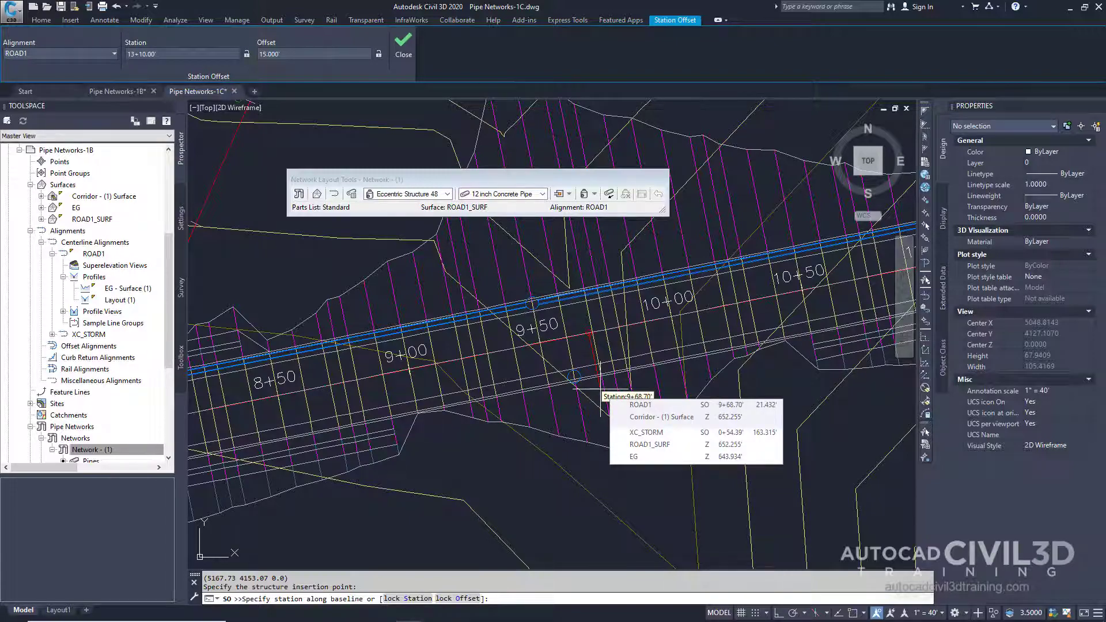
{"action": "key", "text": "Escape"}
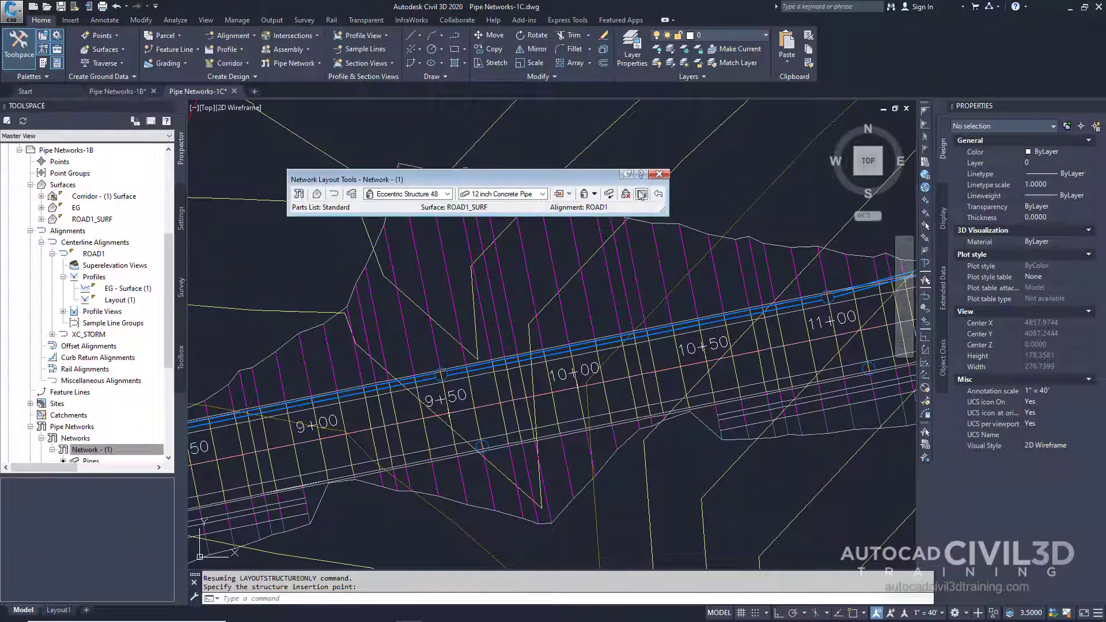
- Using the 18 inch Concrete Pipe in Pipes Only layout, connect the new structure at 9+60 to the main line structure across the road
{"action": "left_click", "coordinate": [542, 195]}
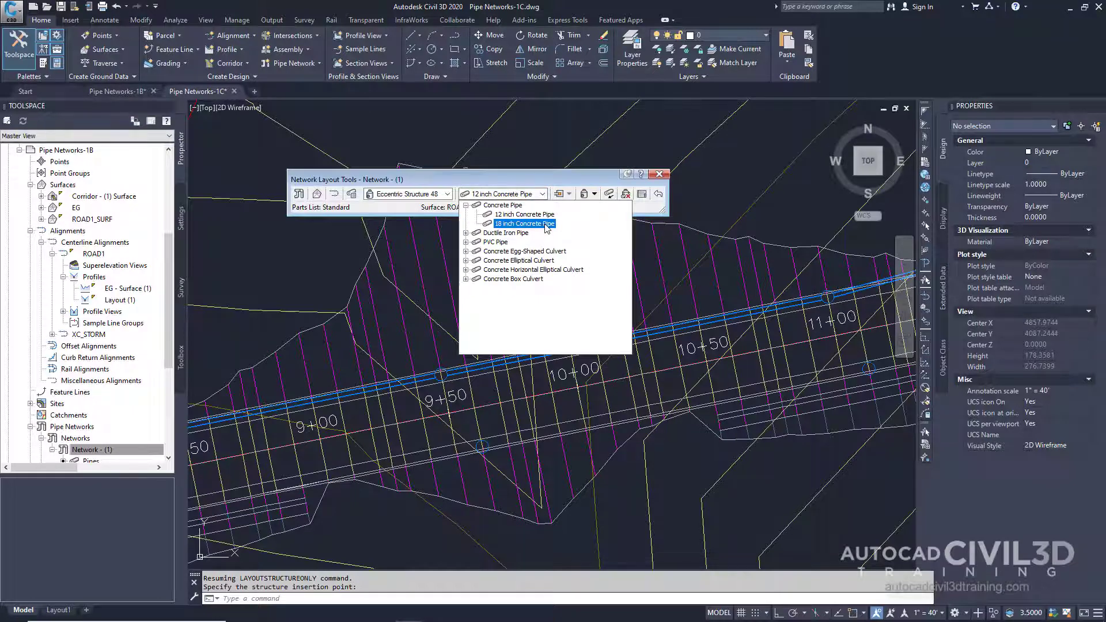
{"action": "left_click", "coordinate": [546, 224]}
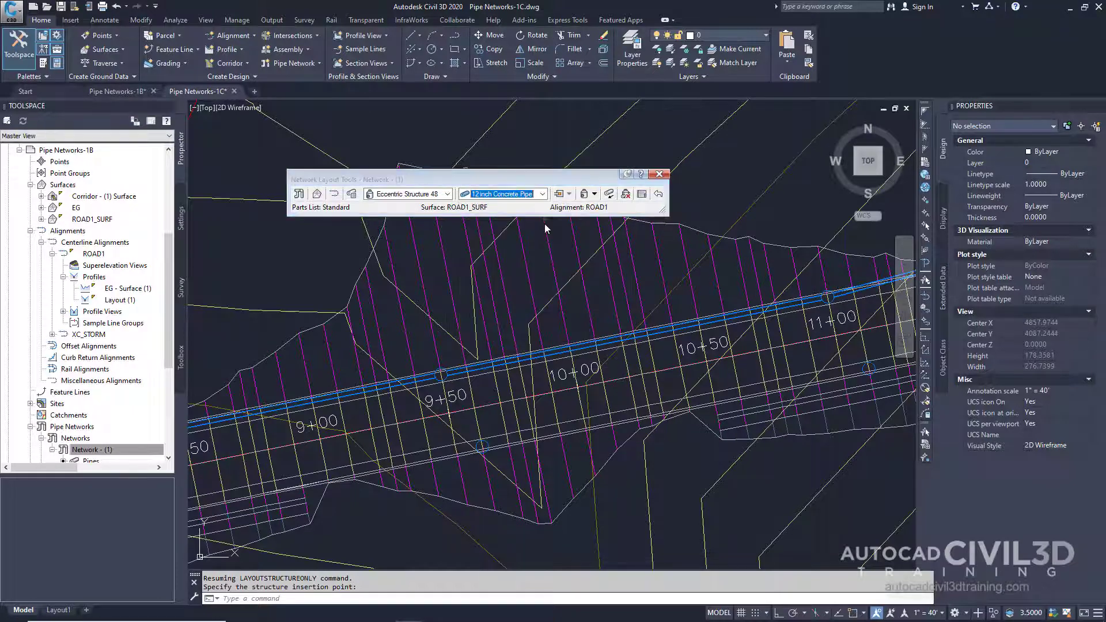
{"action": "left_click", "coordinate": [595, 195]}
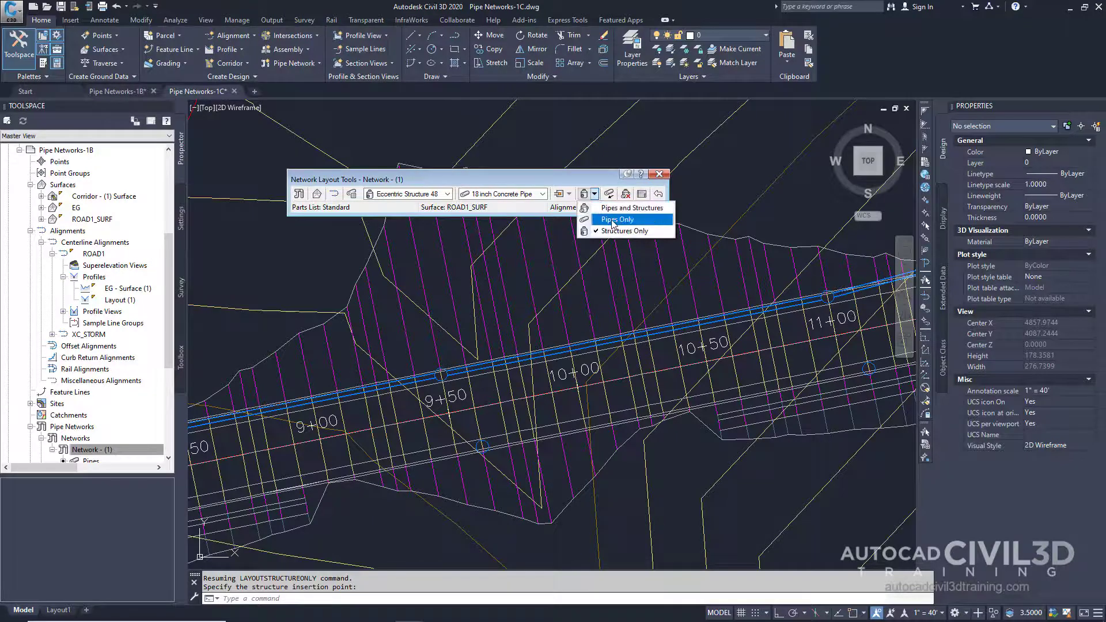
{"action": "left_click", "coordinate": [613, 220]}
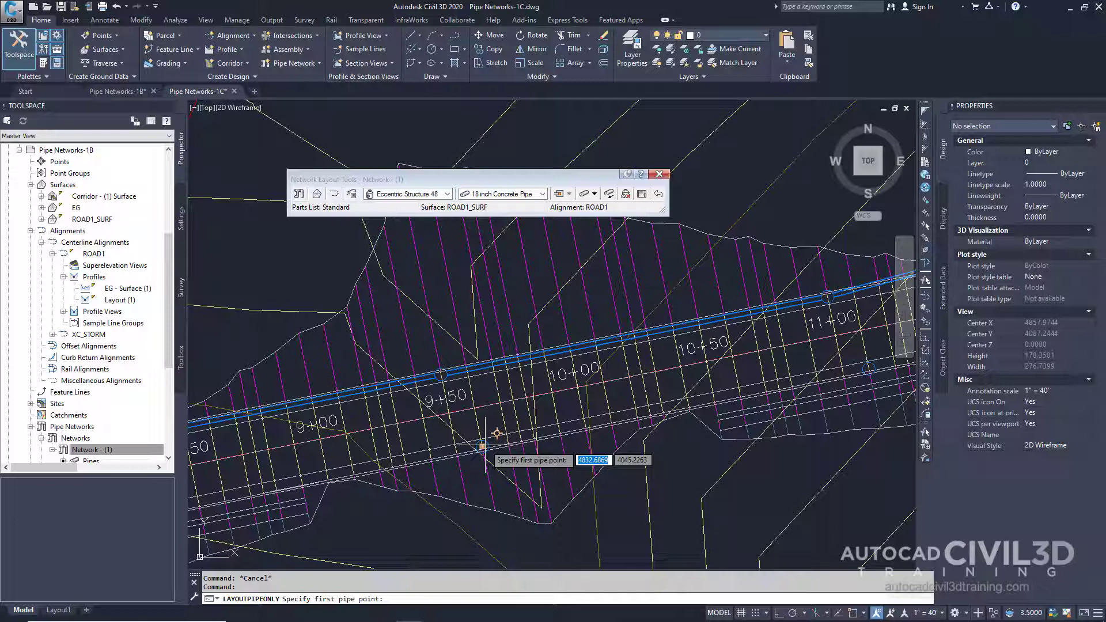
{"action": "left_click", "coordinate": [485, 445]}
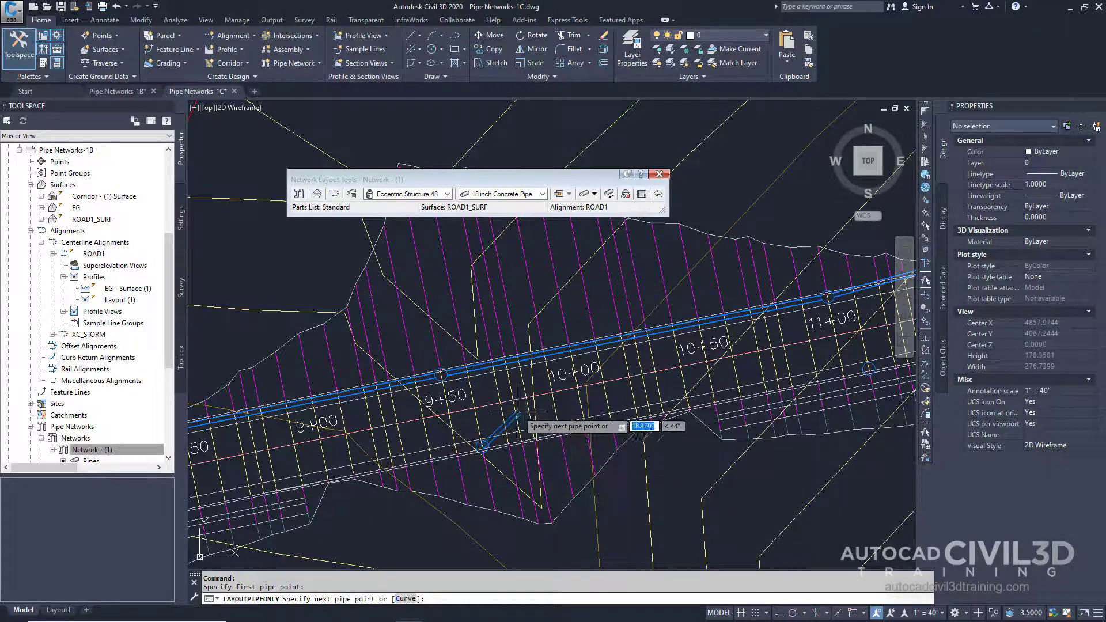
{"action": "left_click", "coordinate": [454, 367]}
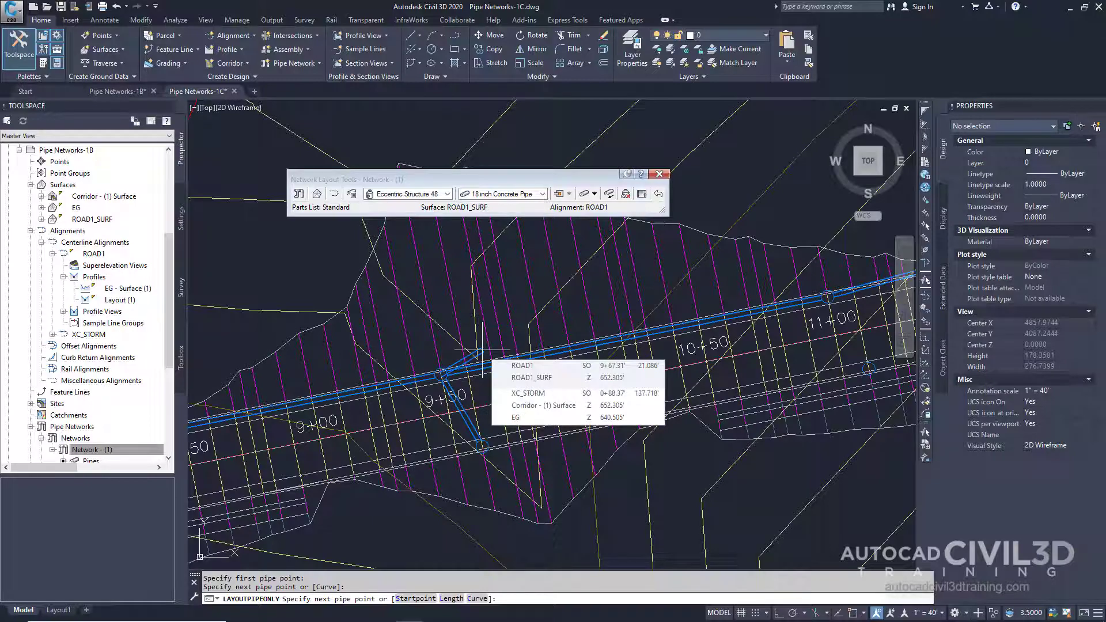
{"action": "type", "text": "s"}
{"action": "key", "text": "Return"}
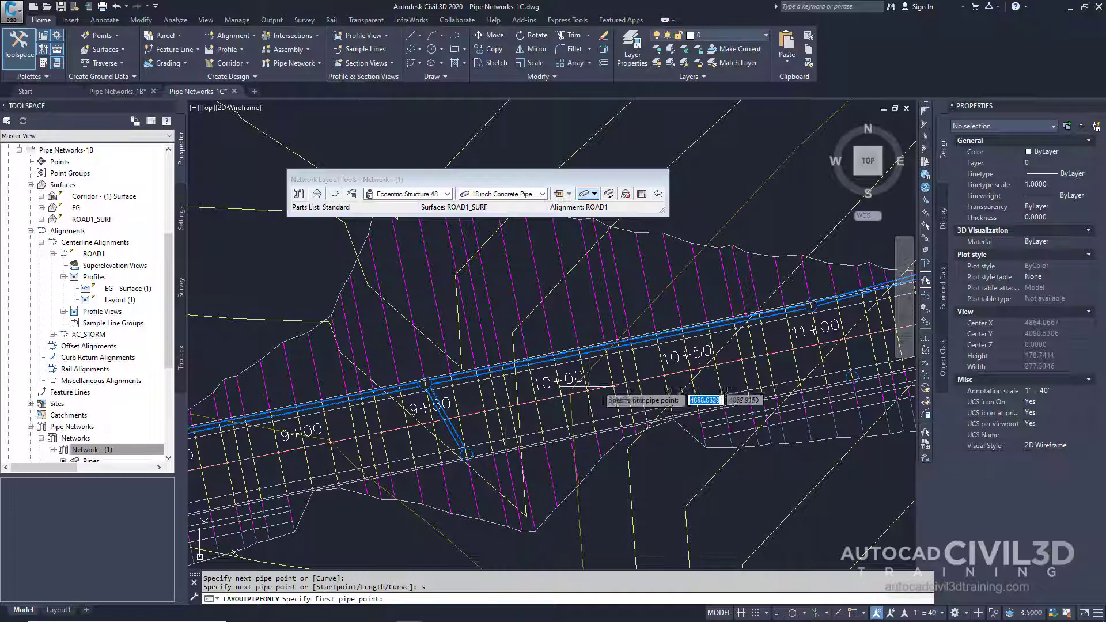
- Add an 18 inch pipe from the new structure near station 11+00 to the main line structure across the road
{"action": "middle_click_drag", "start_coordinate": [798, 353], "coordinate": [538, 404]}
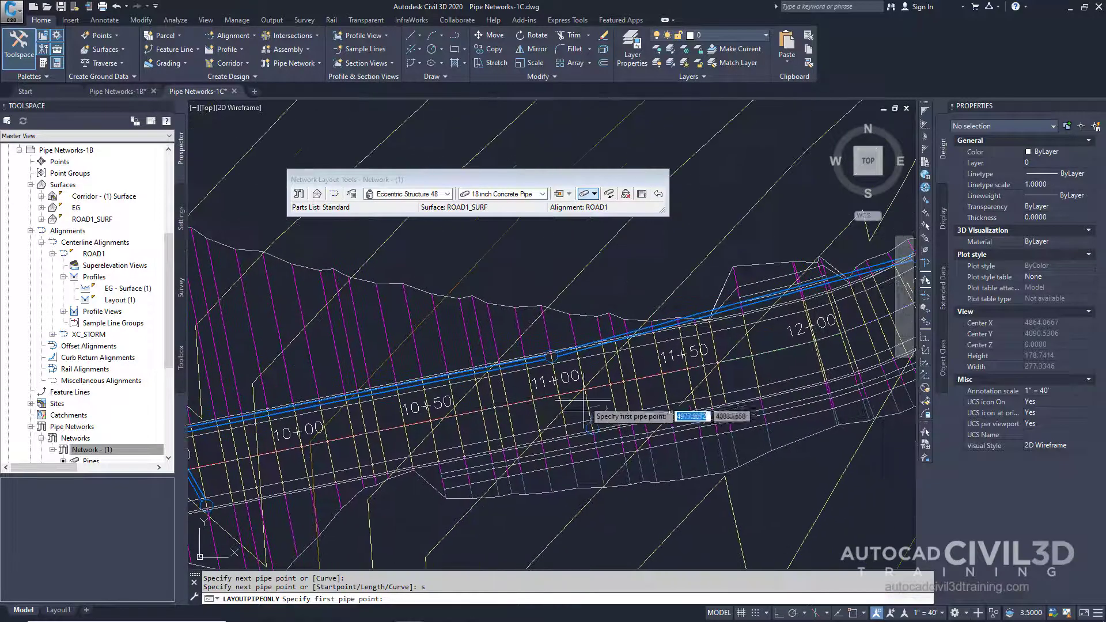
{"action": "left_click", "coordinate": [592, 426]}
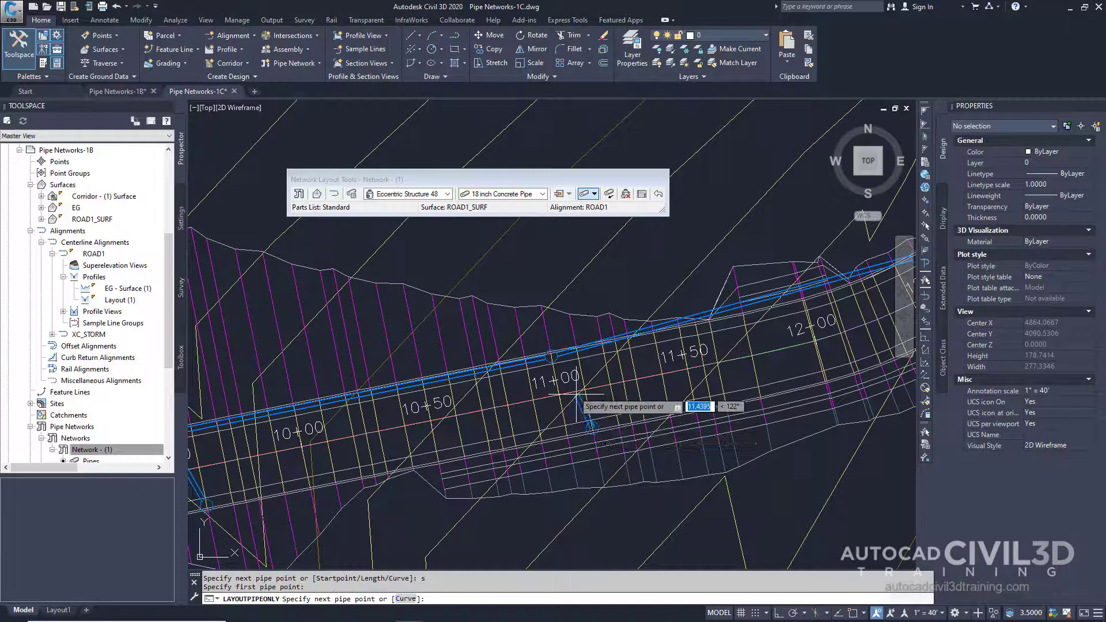
{"action": "left_click", "coordinate": [556, 363]}
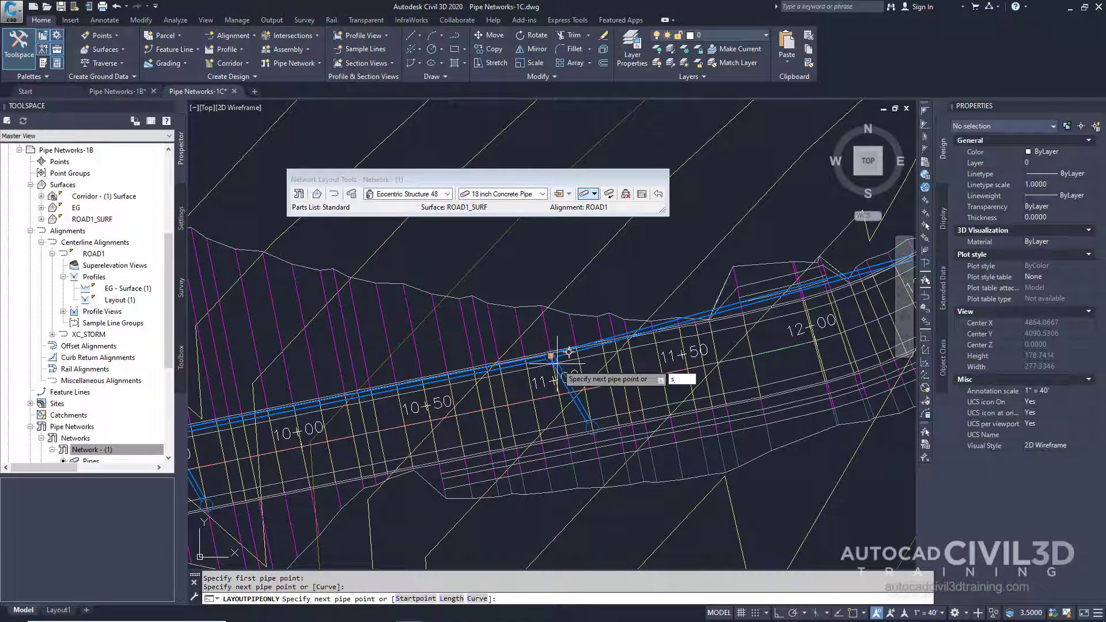
- Add an 18 inch pipe from the new structure near station 12+50 across the road, beginning at a new start point
{"action": "middle_click_drag", "start_coordinate": [898, 311], "coordinate": [505, 432]}
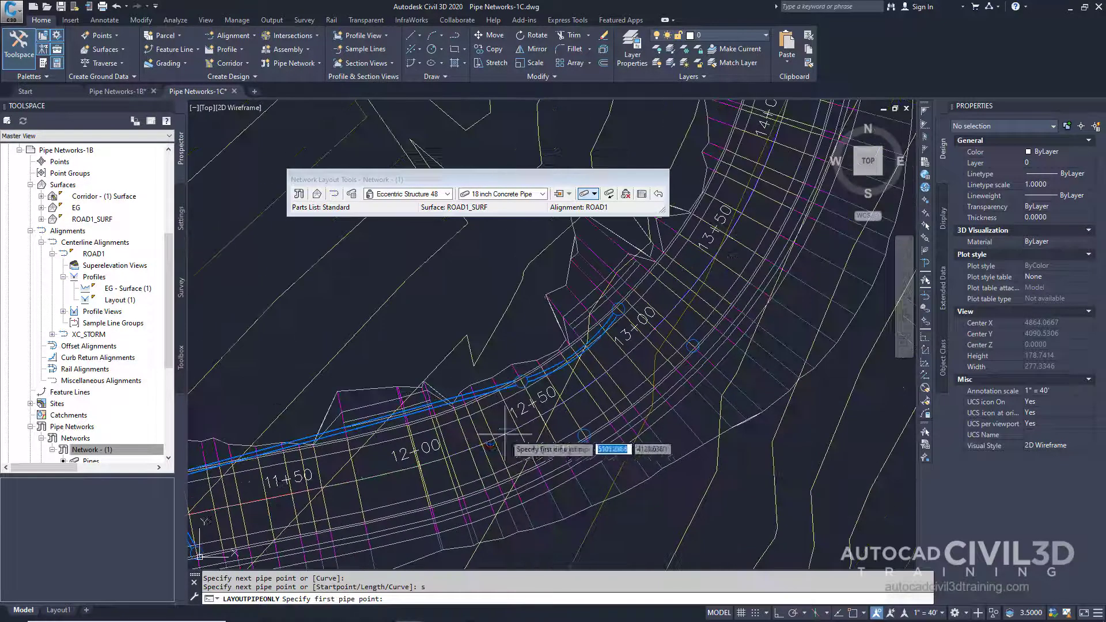
{"action": "left_click", "coordinate": [582, 433]}
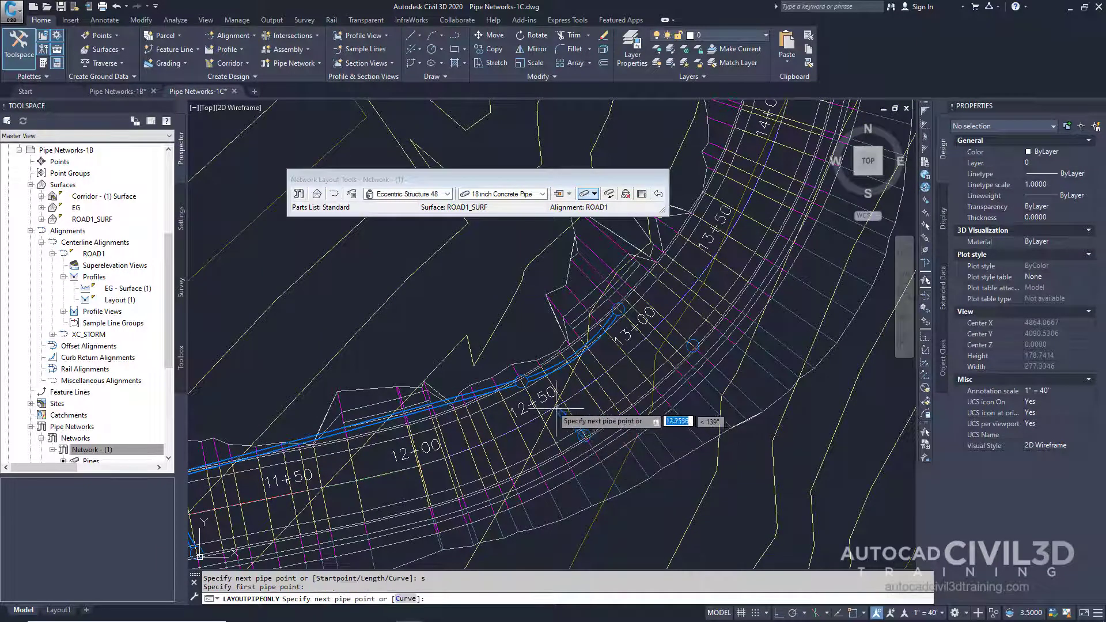
{"action": "left_click", "coordinate": [538, 374]}
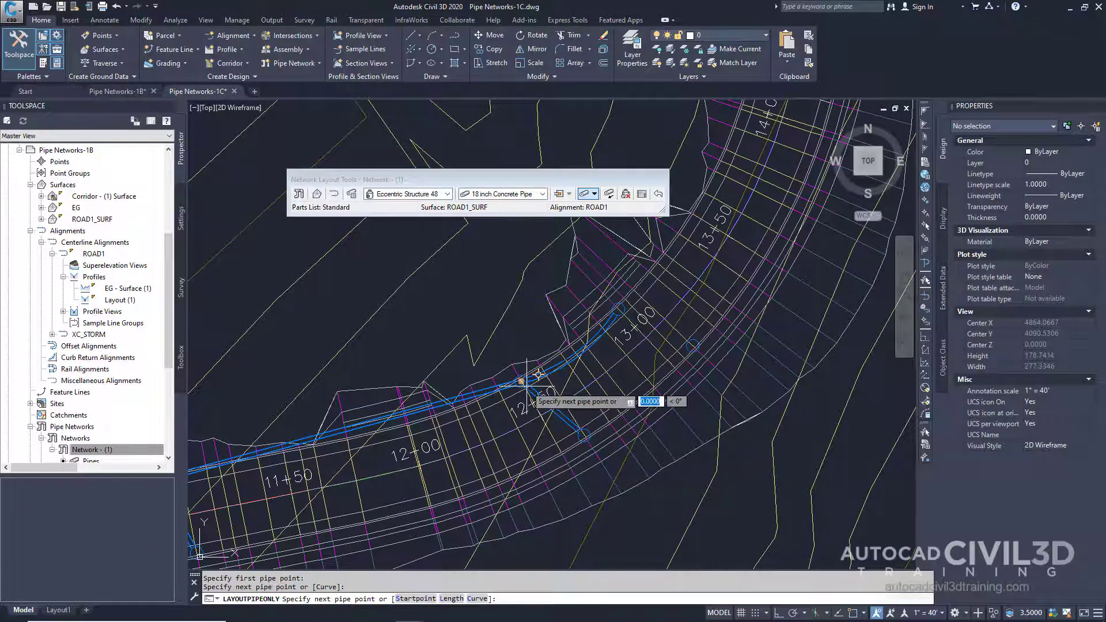
{"action": "type", "text": "s"}
{"action": "key", "text": "Return"}
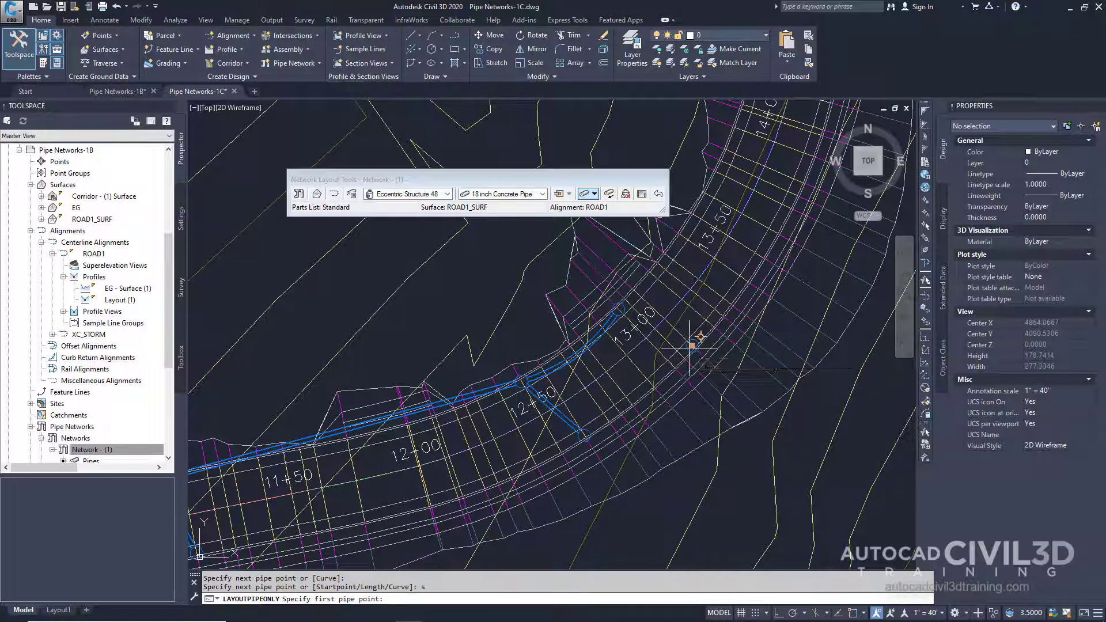
- Add an 18 inch pipe from the new structure near station 13+00 to the end structure of the main line and finish
{"action": "left_click", "coordinate": [691, 346]}
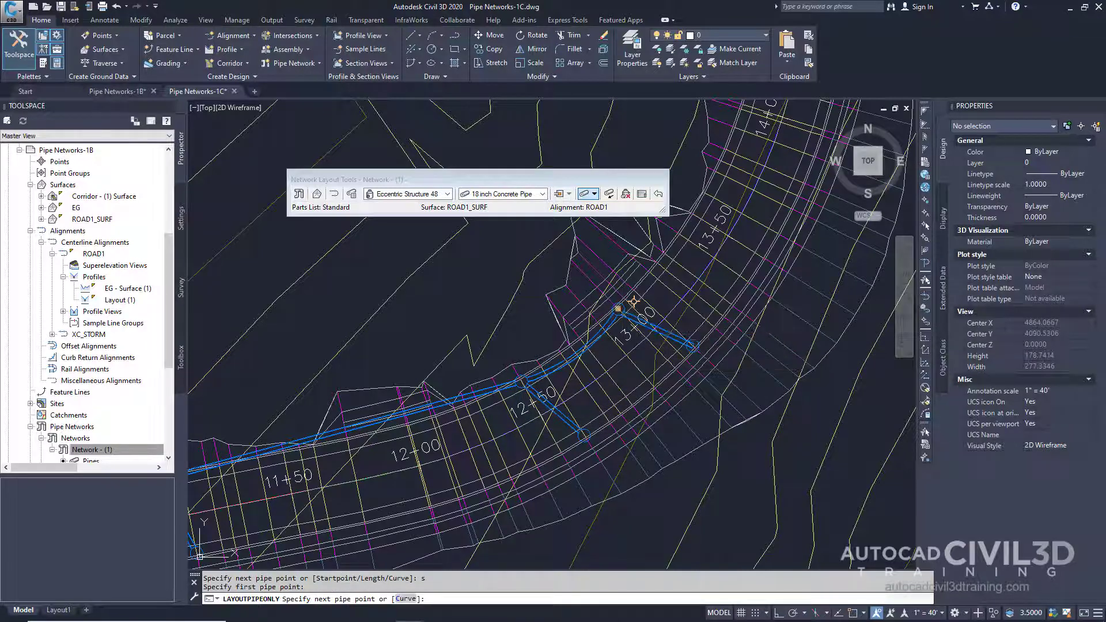
{"action": "left_click", "coordinate": [633, 301]}
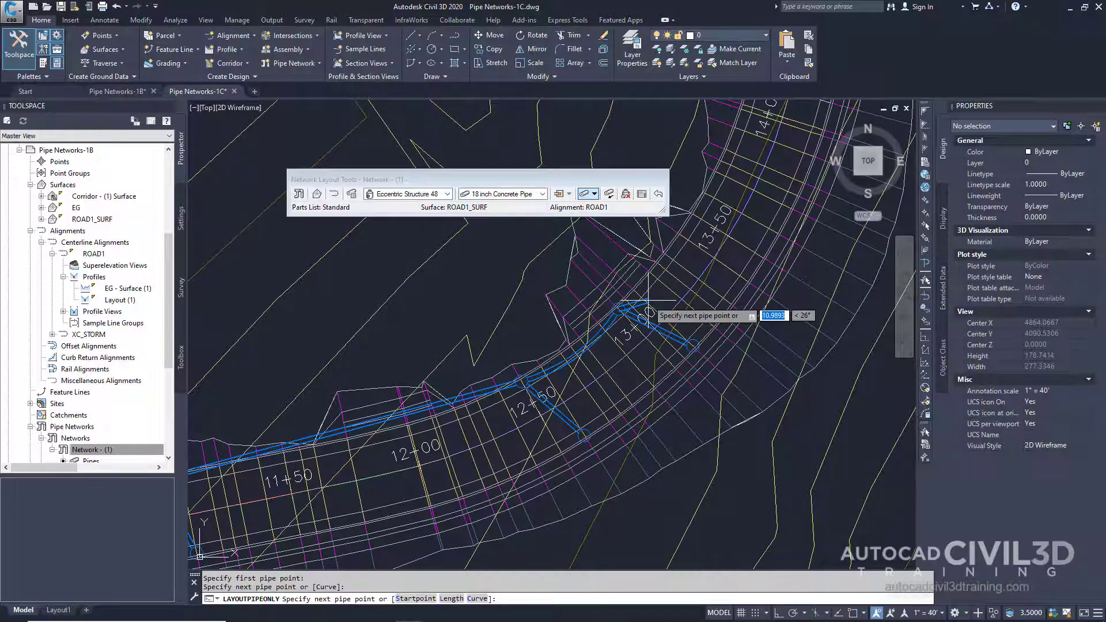
{"action": "key", "text": "Return"}
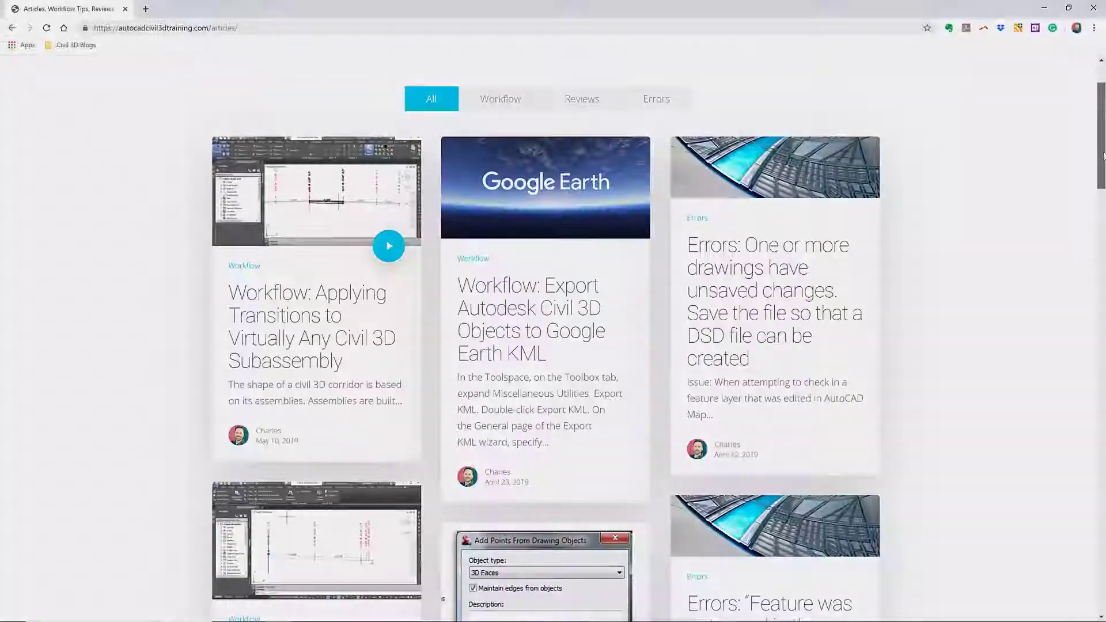
{"action": "scroll", "coordinate": [553, 311], "scroll_direction": "down", "scroll_amount": 3}
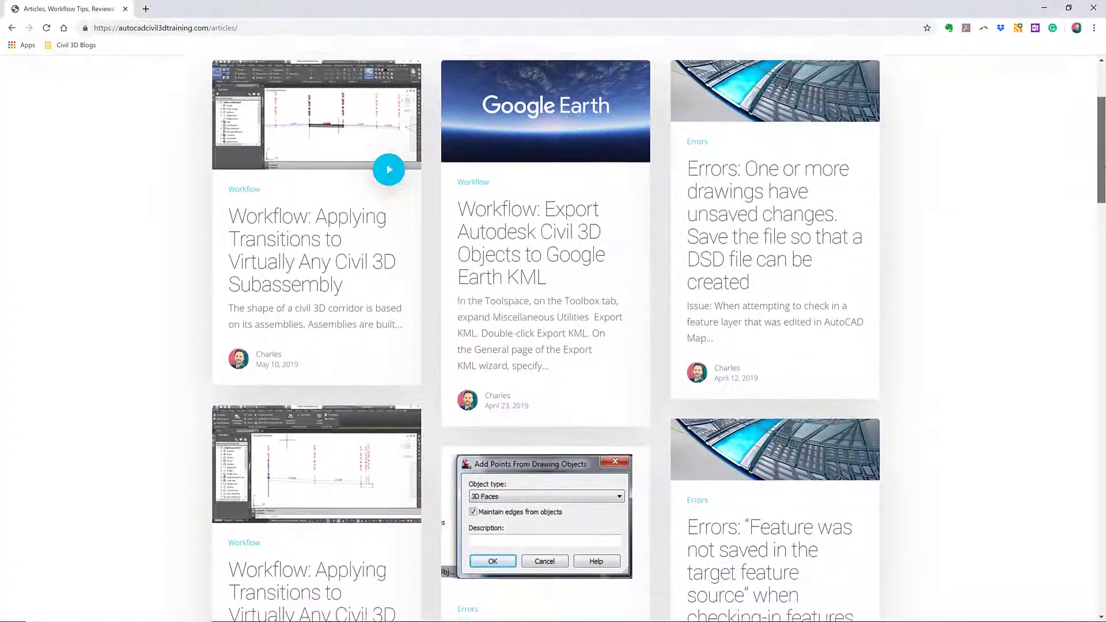
{"action": "scroll", "coordinate": [553, 311], "scroll_direction": "down", "scroll_amount": 3}
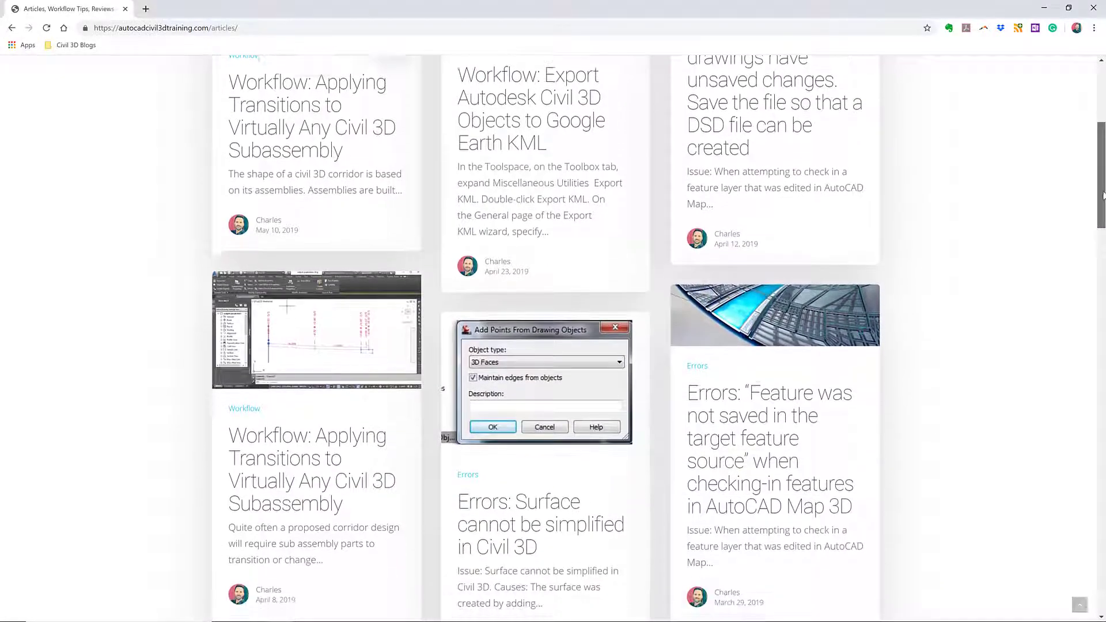